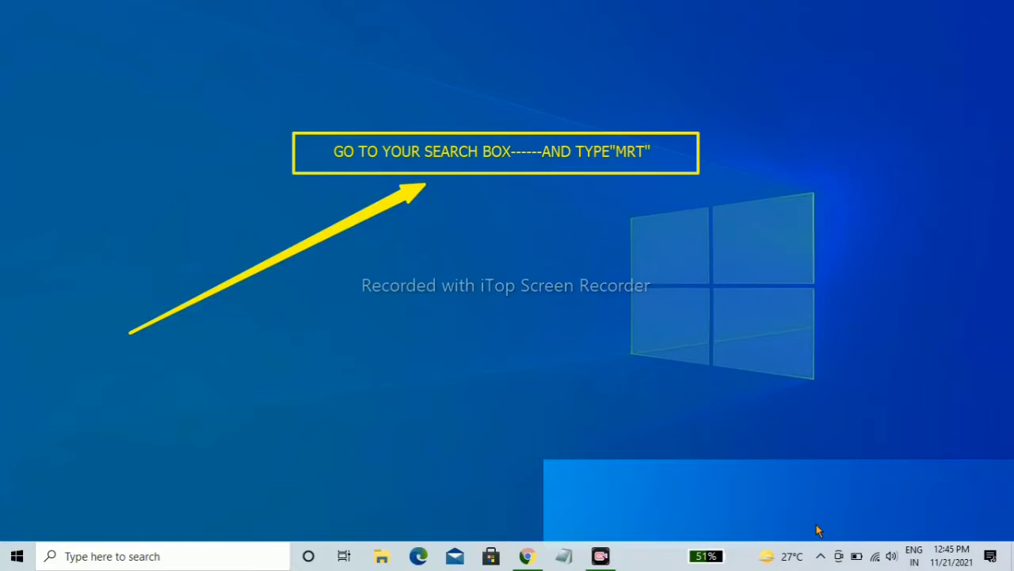
Search Windows for mrt and open the Malicious Software Removal Tool
click(138, 557)
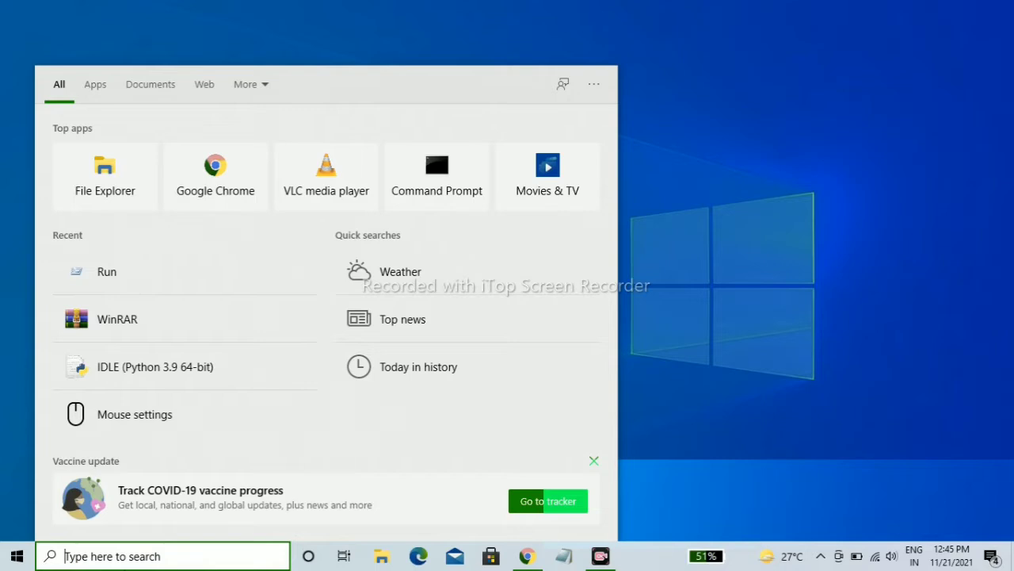
text(mrt)
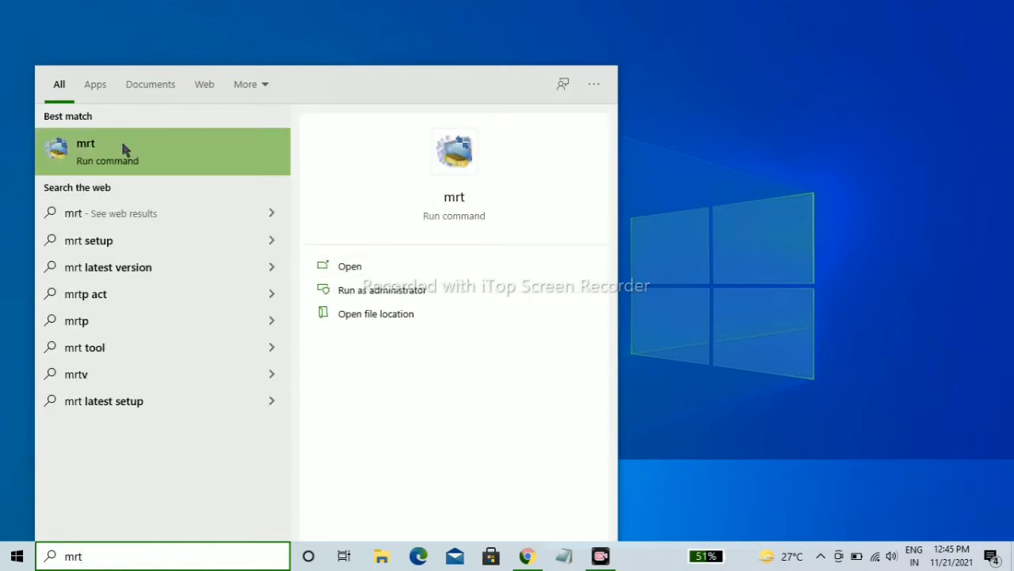
click(380, 267)
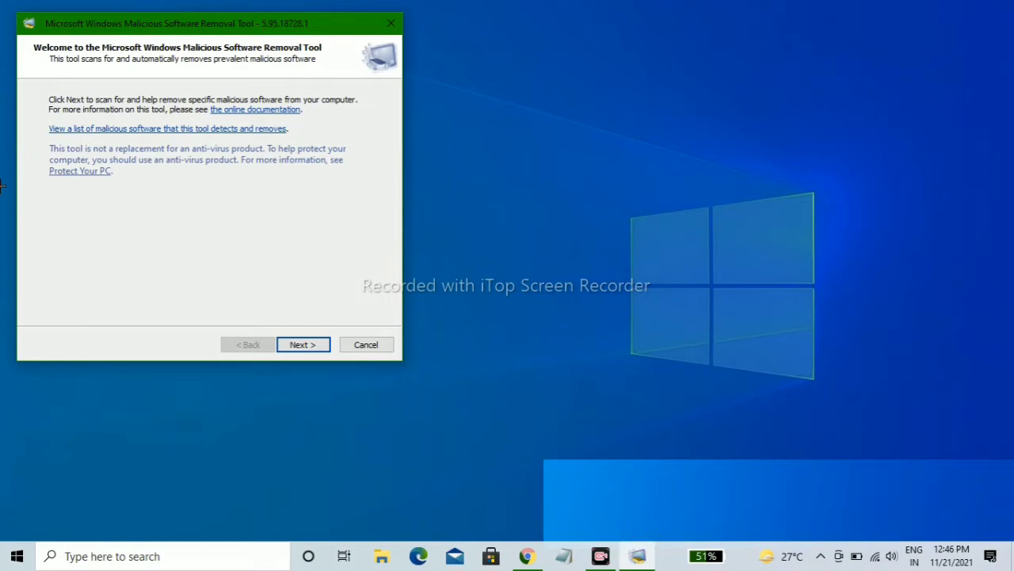
drag(43, 123, 299, 141)
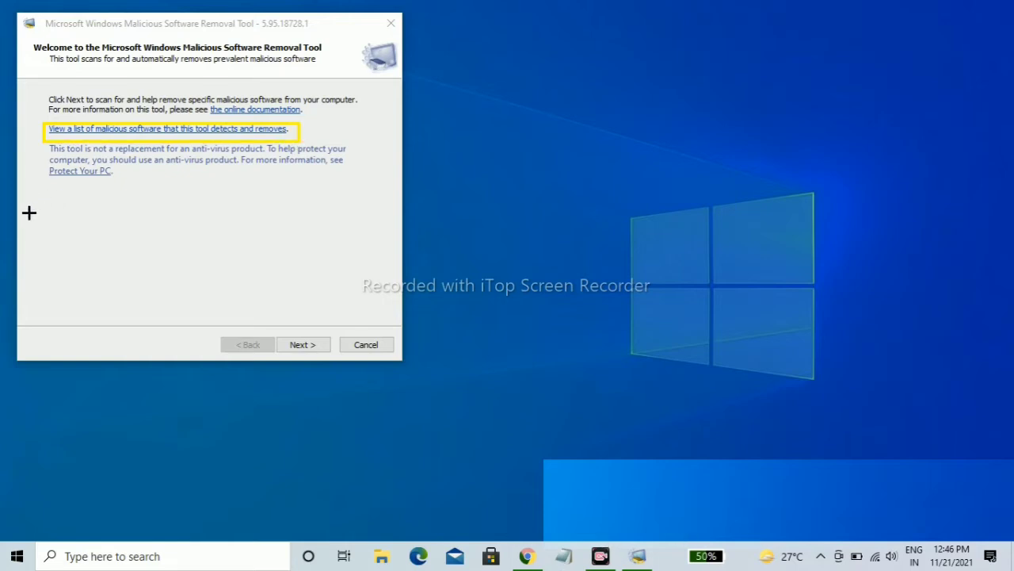
drag(20, 255, 144, 145)
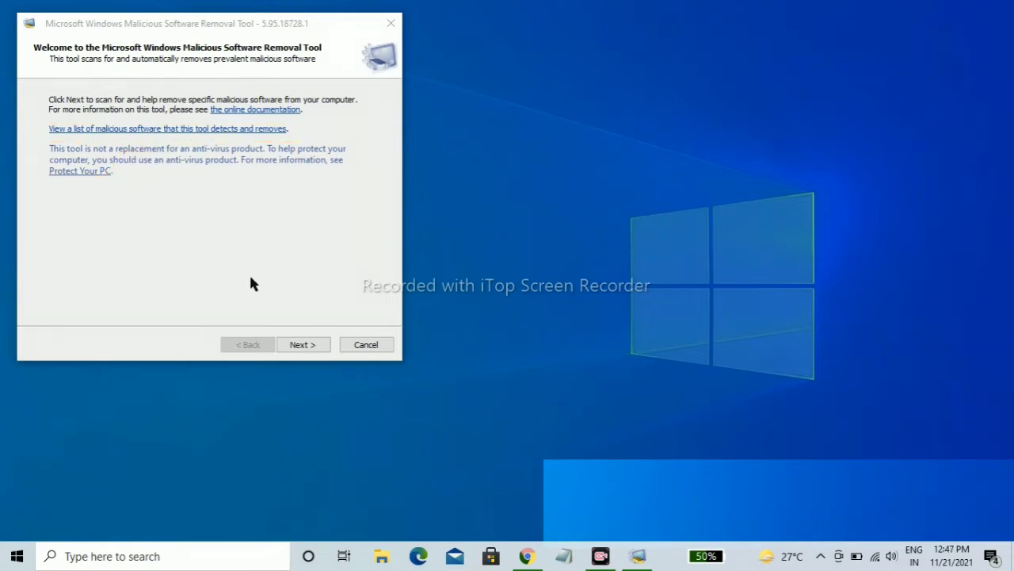
Continue from the removal tool's welcome page to the choice of scan type
click(303, 344)
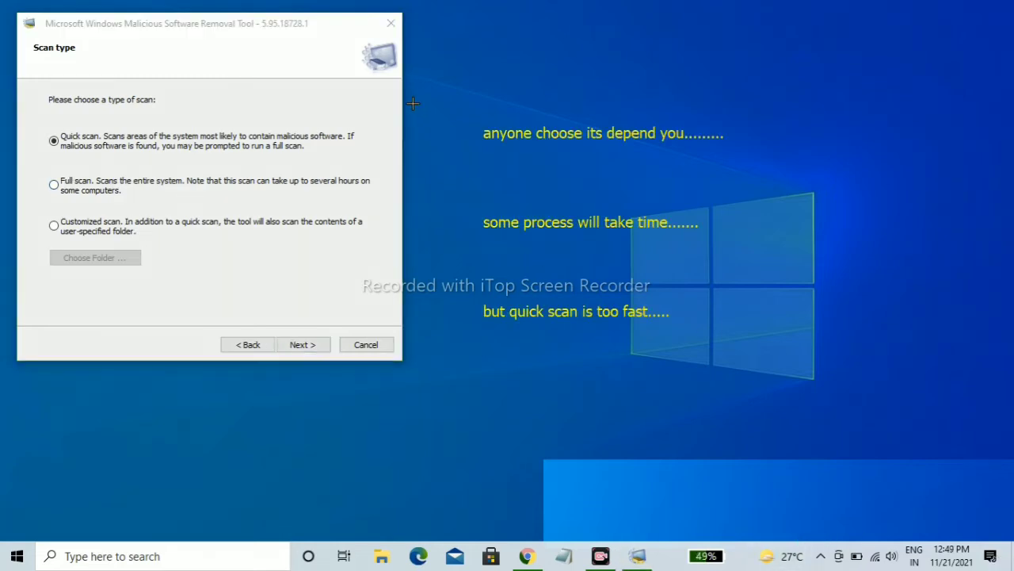
drag(449, 109, 788, 169)
drag(451, 210, 790, 259)
drag(449, 287, 799, 356)
drag(42, 125, 378, 155)
drag(36, 166, 390, 200)
mouse_move(37, 210)
mouse_down()
mouse_move(385, 240)
mouse_move(454, 169)
mouse_up()
drag(419, 275, 453, 234)
drag(417, 362, 451, 311)
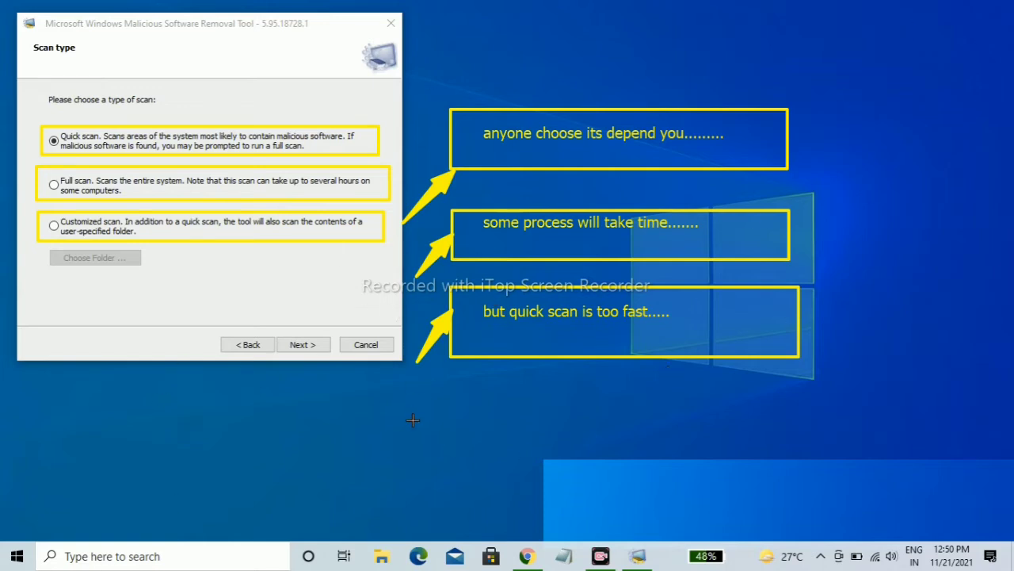
key(Escape)
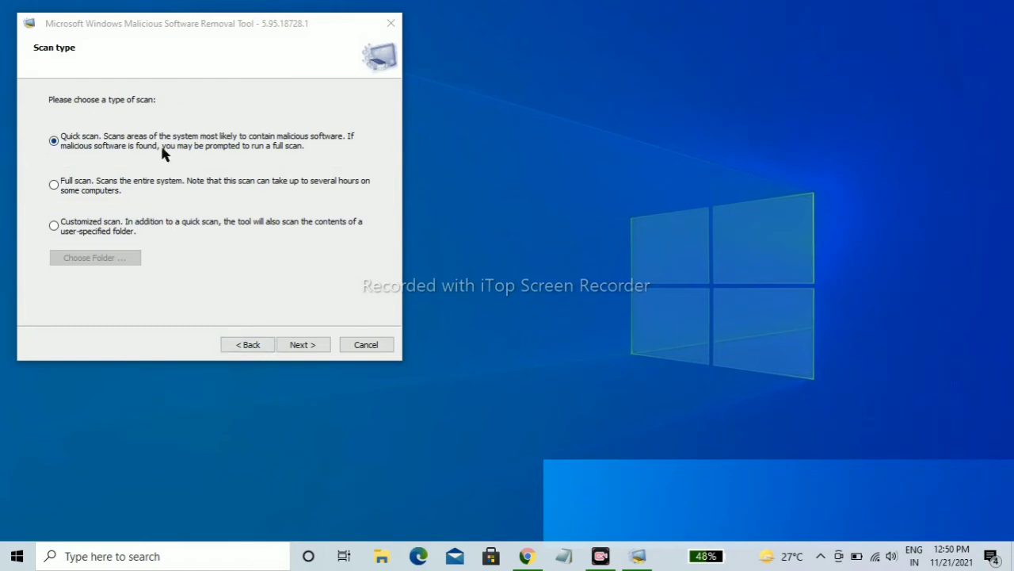
Start the malware scan with the Quick scan type
click(301, 345)
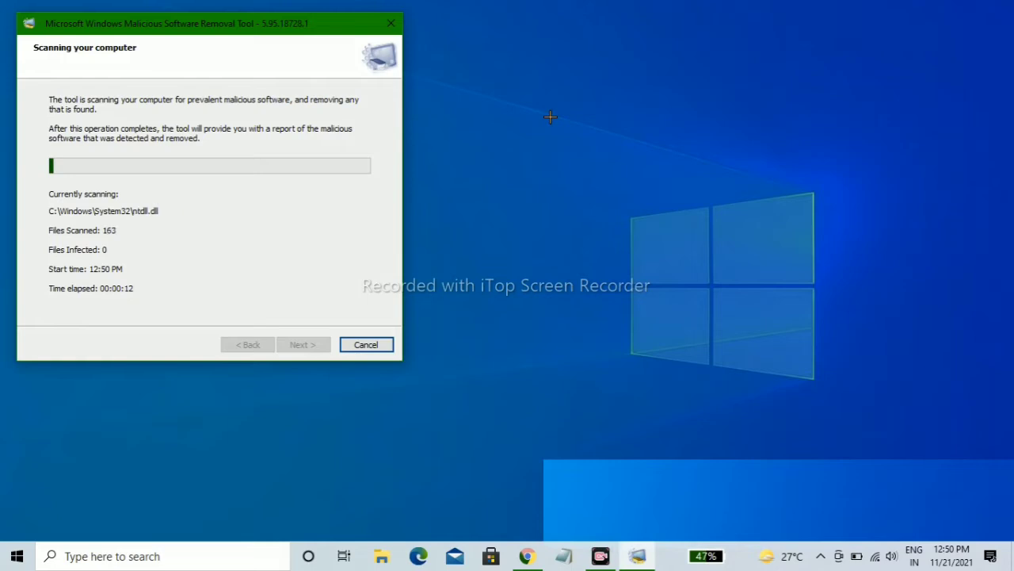
click(527, 84)
text(it will ta)
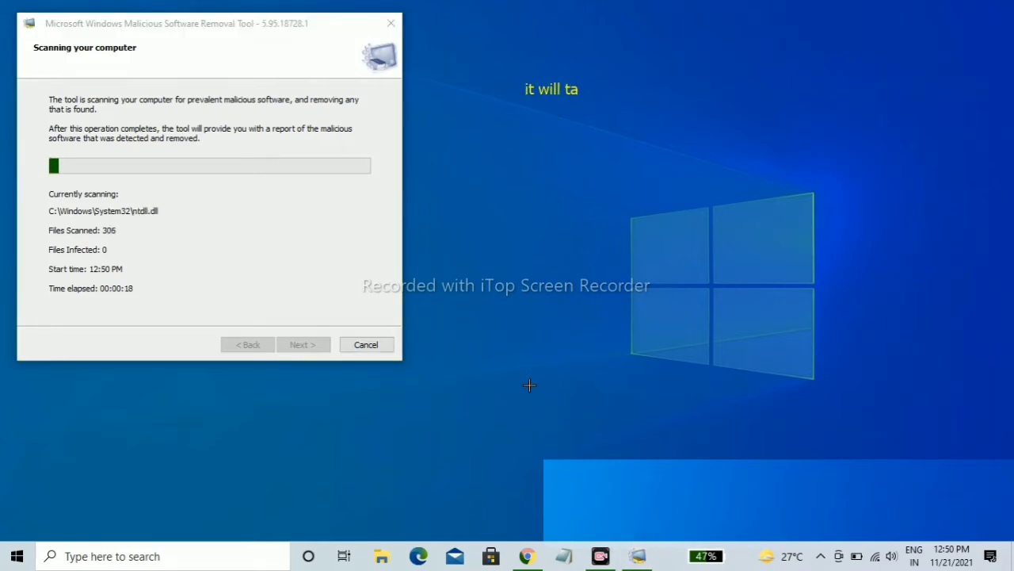
text(ke time)
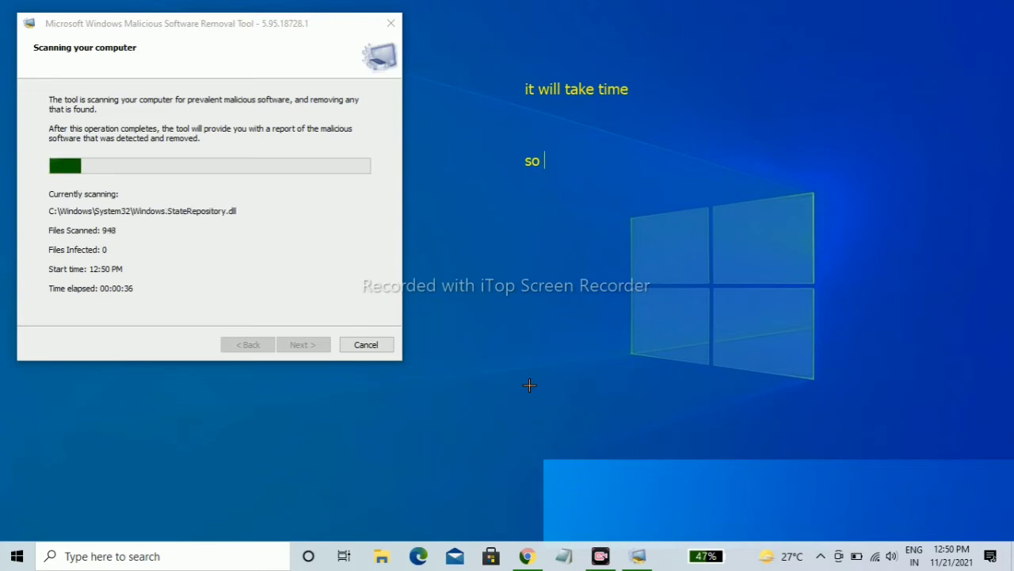
text(vi)
key(BackSpace)
key(BackSpace)
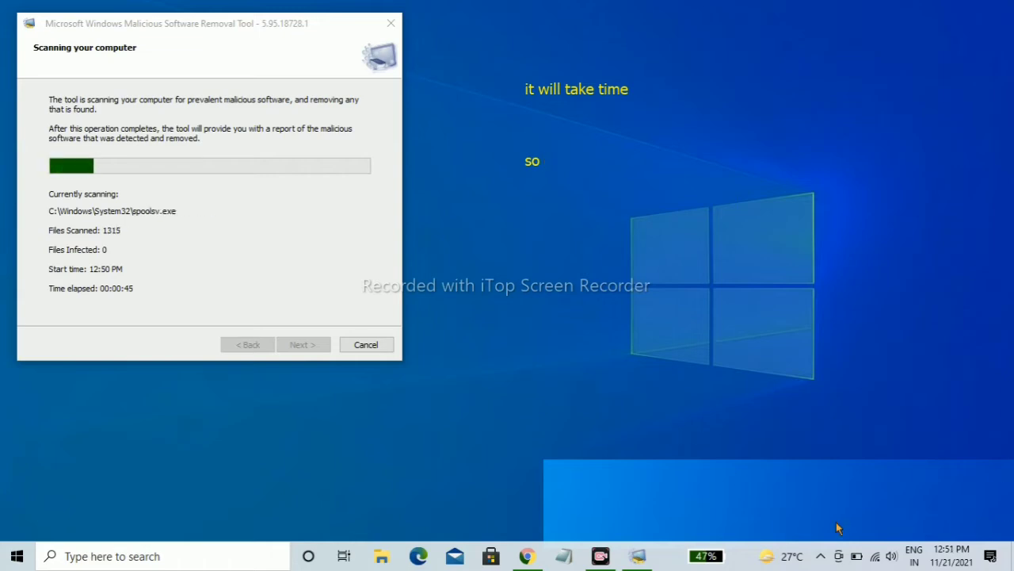
text(i increase the speed of video)
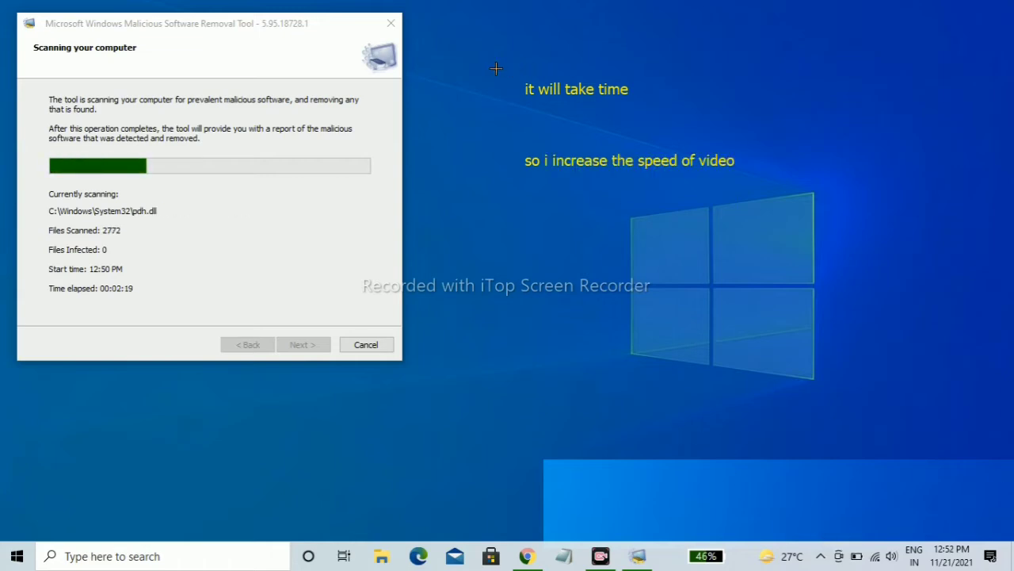
mouse_move(496, 69)
mouse_down()
mouse_move(596, 107)
mouse_move(682, 114)
mouse_up()
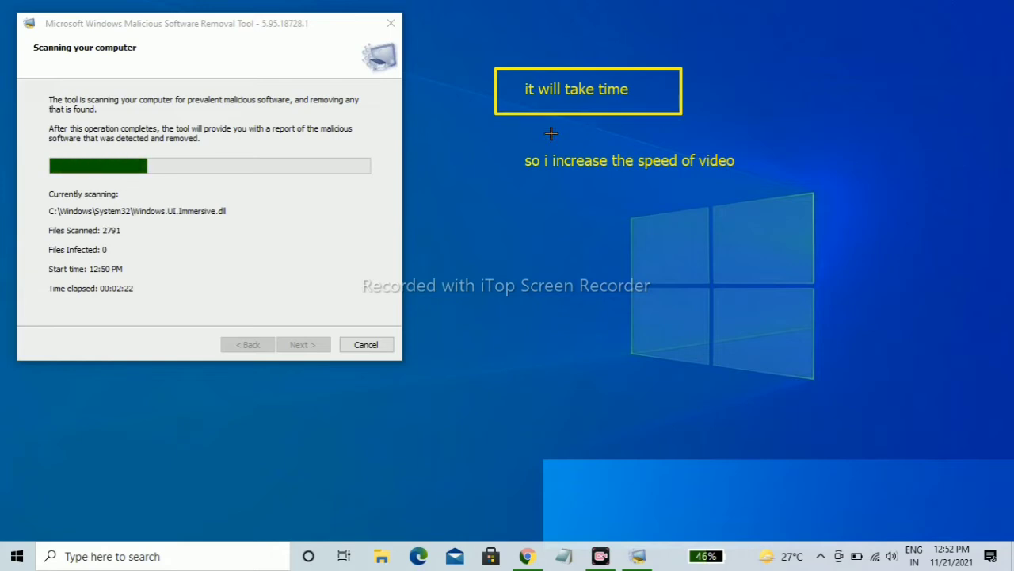
drag(496, 136, 778, 188)
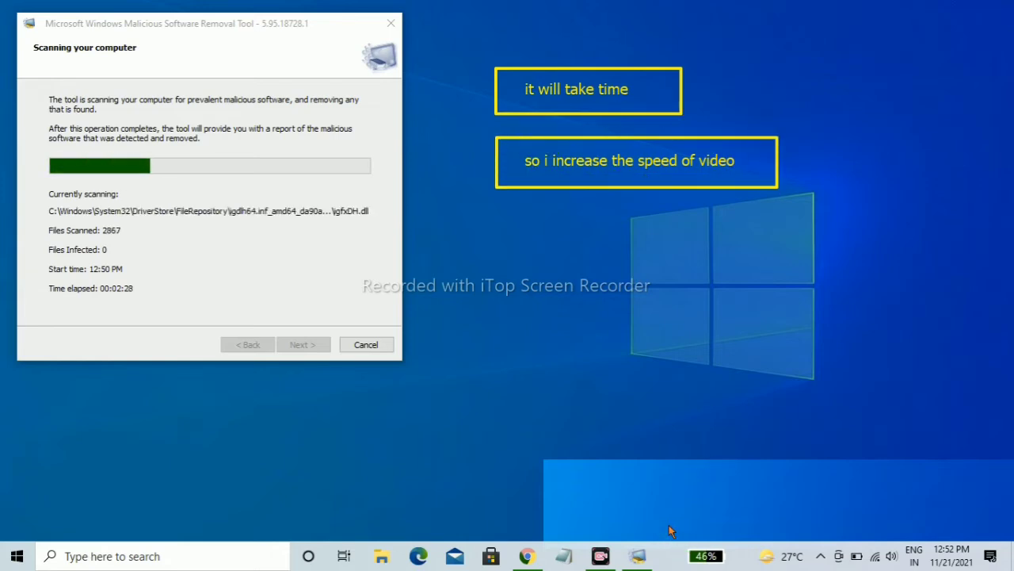
mouse_move(434, 165)
mouse_down()
mouse_move(496, 109)
mouse_move(491, 101)
mouse_up()
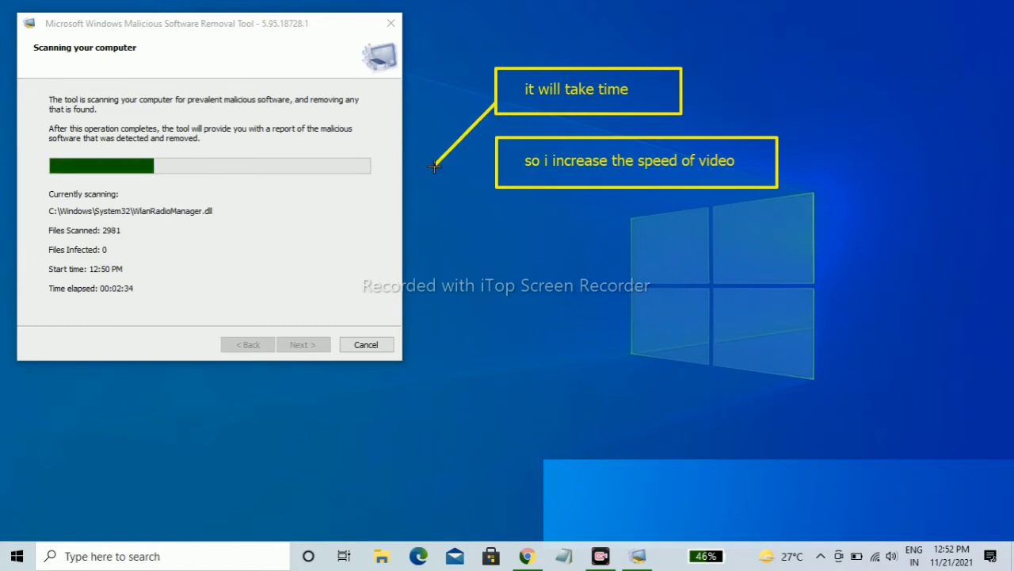
drag(435, 165, 498, 181)
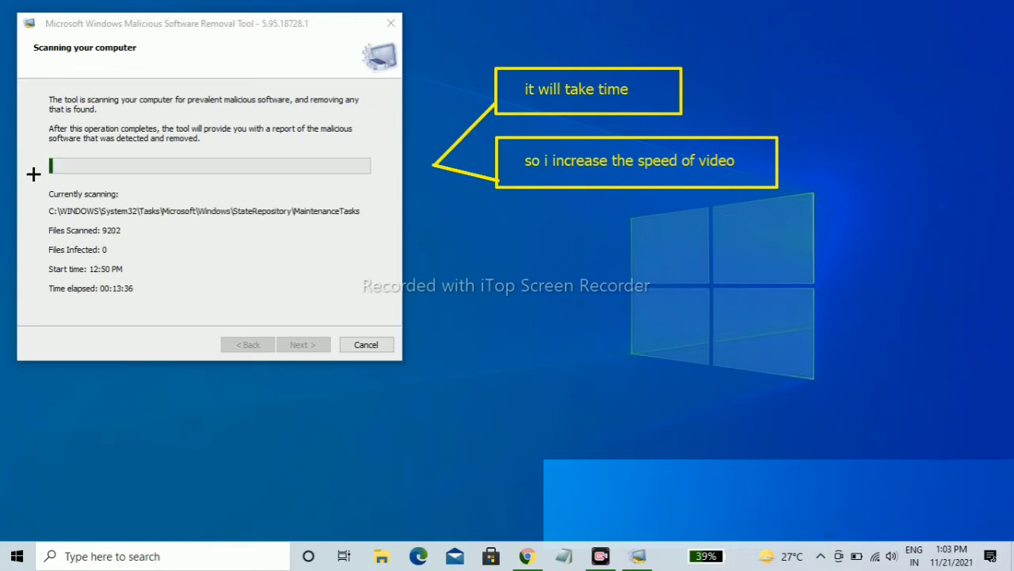
mouse_move(34, 184)
mouse_down()
mouse_move(421, 265)
mouse_move(393, 297)
mouse_move(399, 320)
mouse_up()
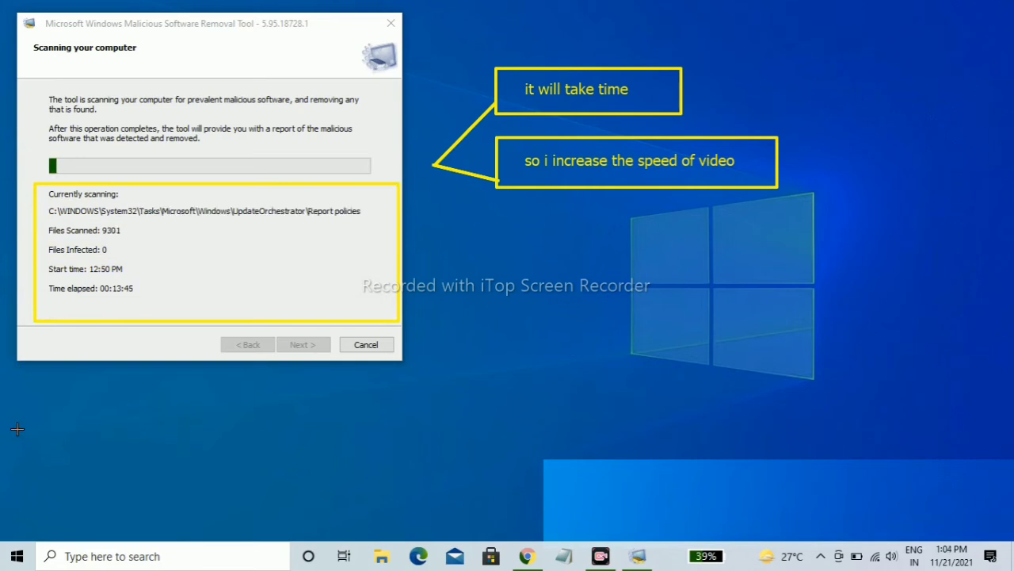
drag(11, 416, 85, 321)
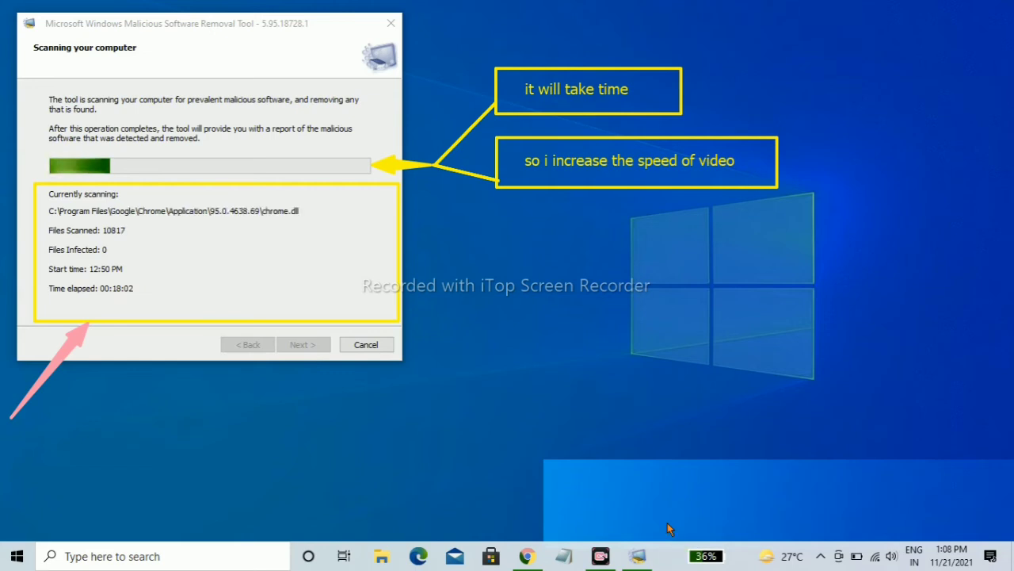
drag(127, 193, 164, 194)
drag(139, 231, 190, 231)
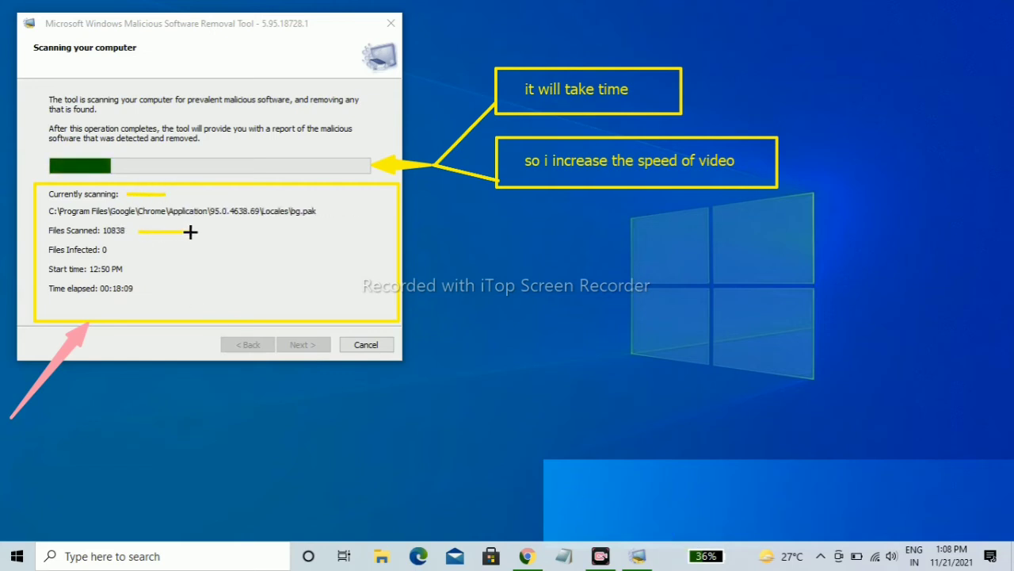
mouse_move(125, 249)
mouse_down()
mouse_move(168, 251)
mouse_move(179, 265)
mouse_move(166, 288)
mouse_move(183, 288)
mouse_up()
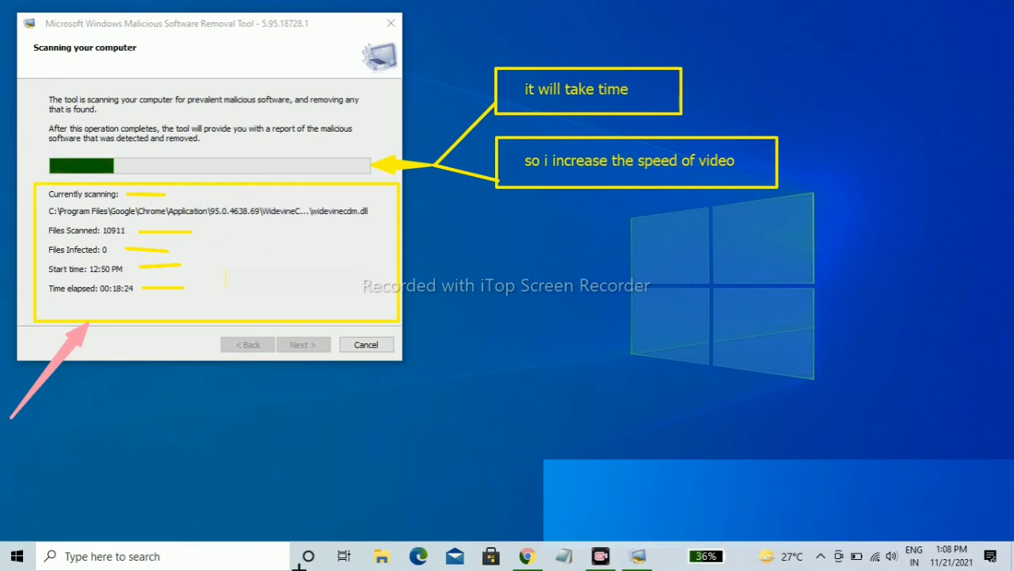
text(ead thids lines)
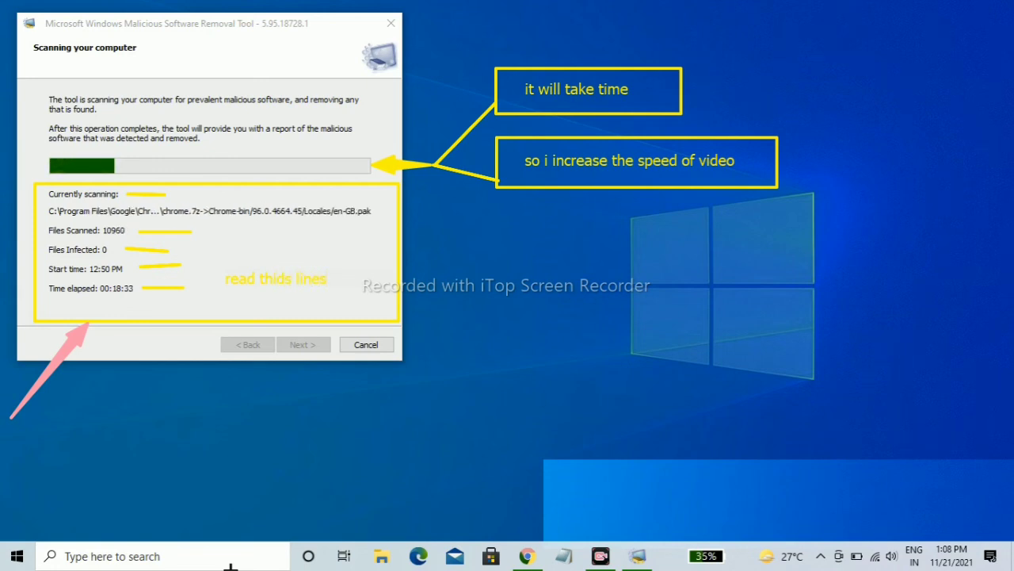
text(......)
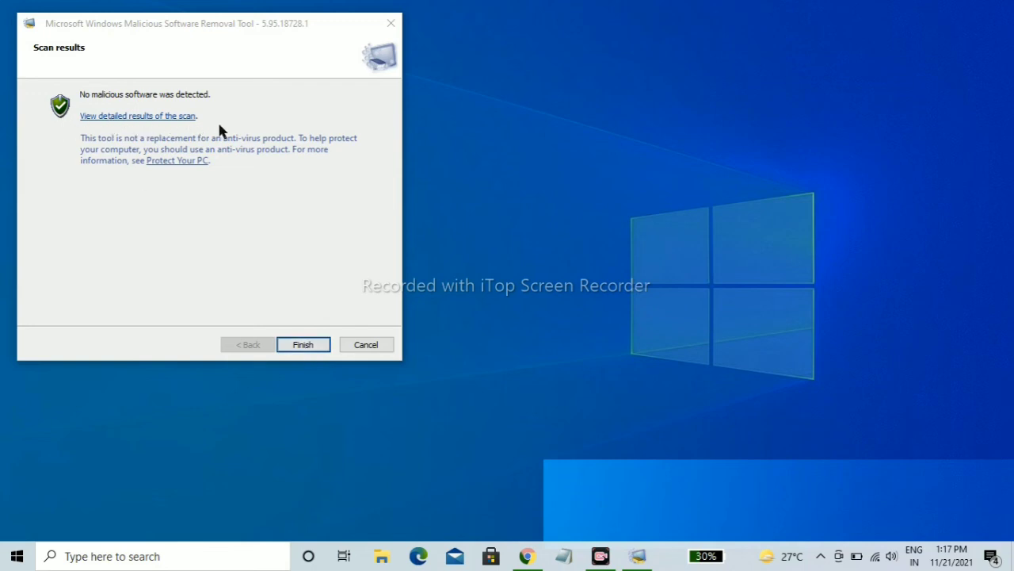
Review the detailed scan results in the malware list and finish the removal tool wizard
click(160, 118)
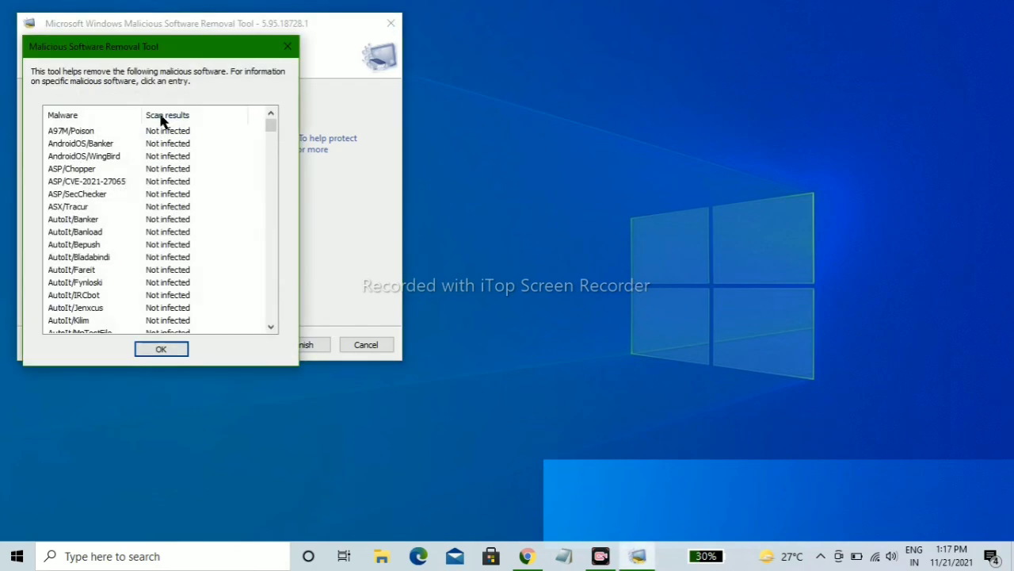
scroll(167, 188, down, 15)
scroll(167, 188, up, 15)
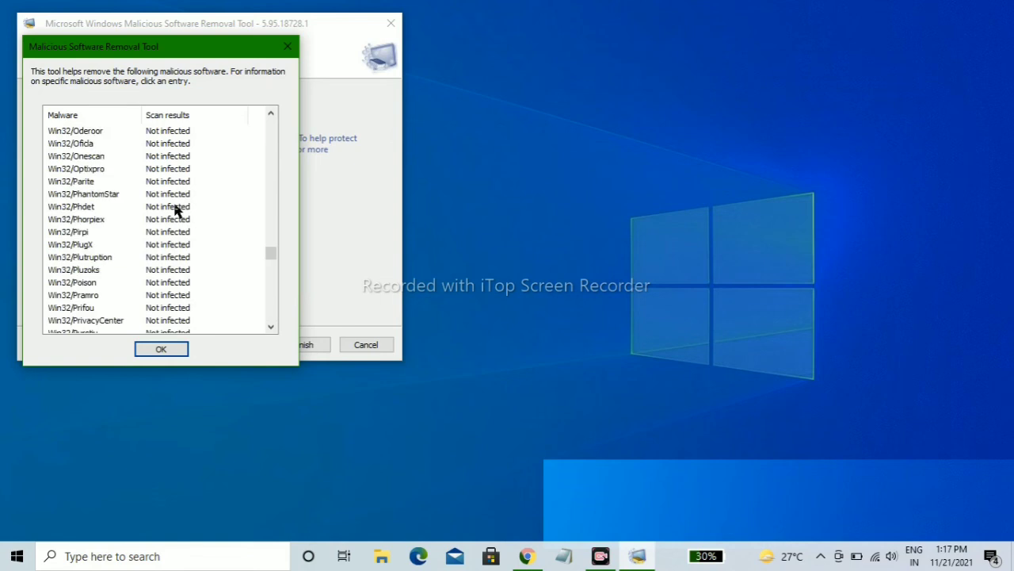
click(162, 351)
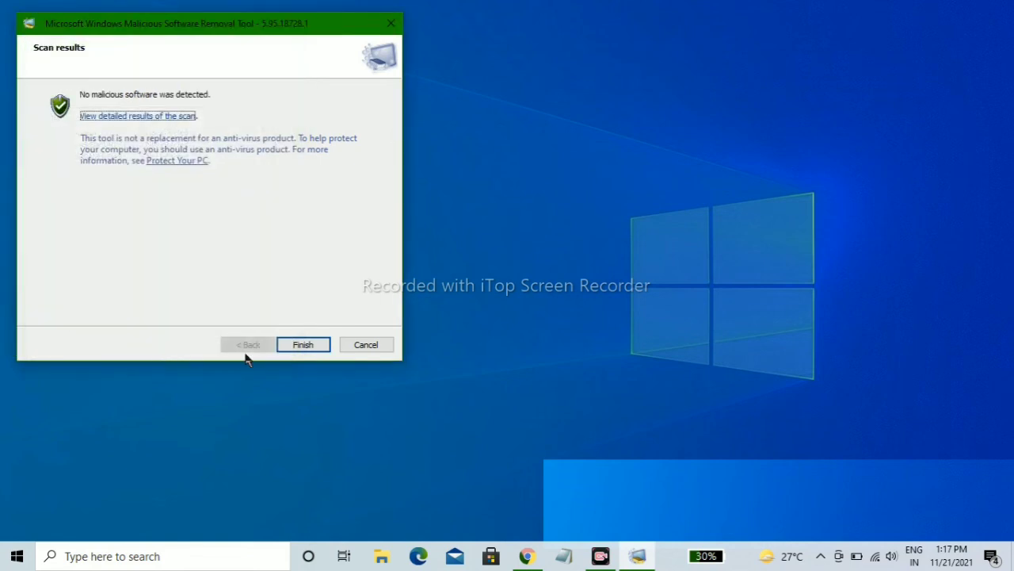
click(309, 345)
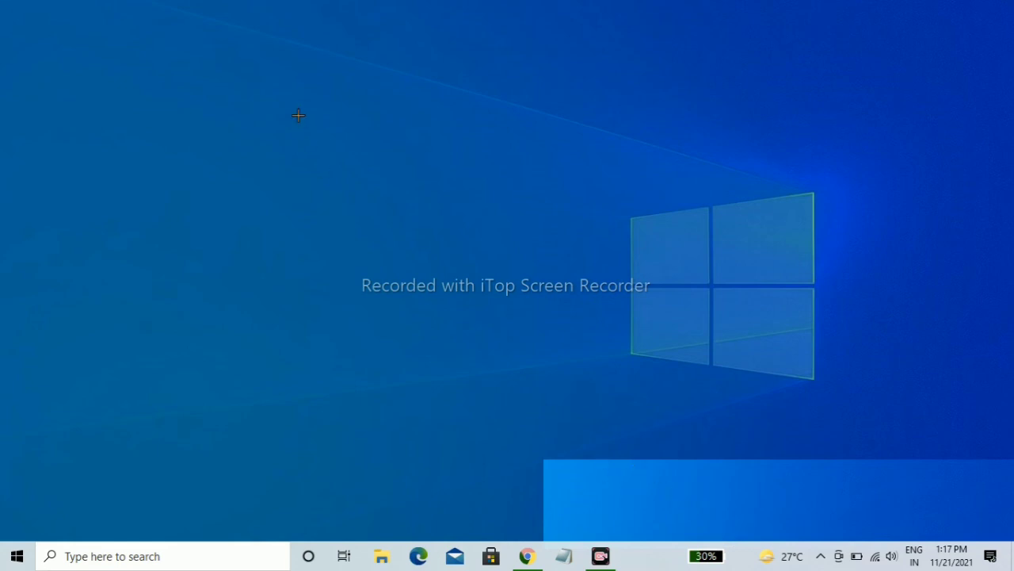
text(your process will)
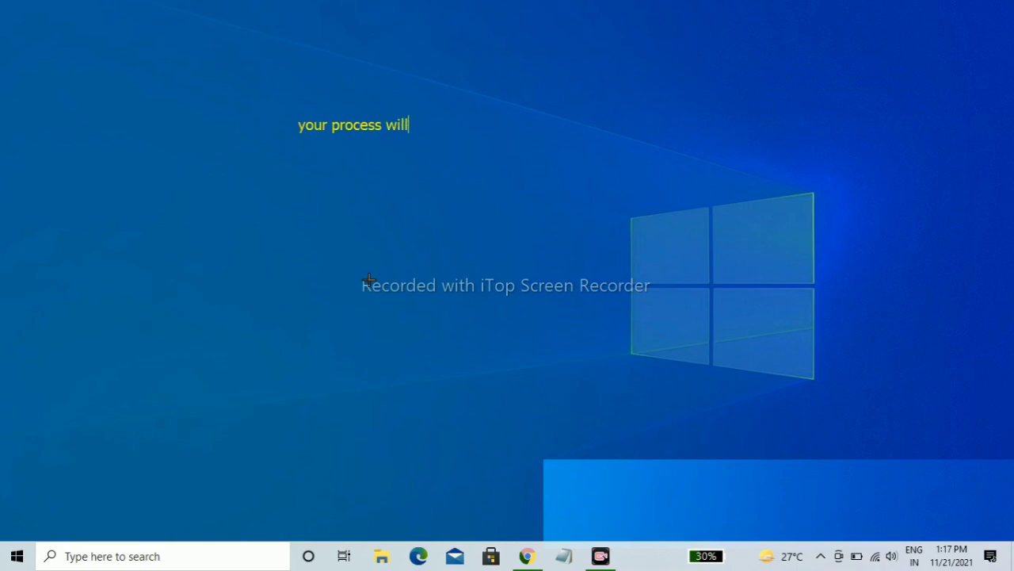
text(have)
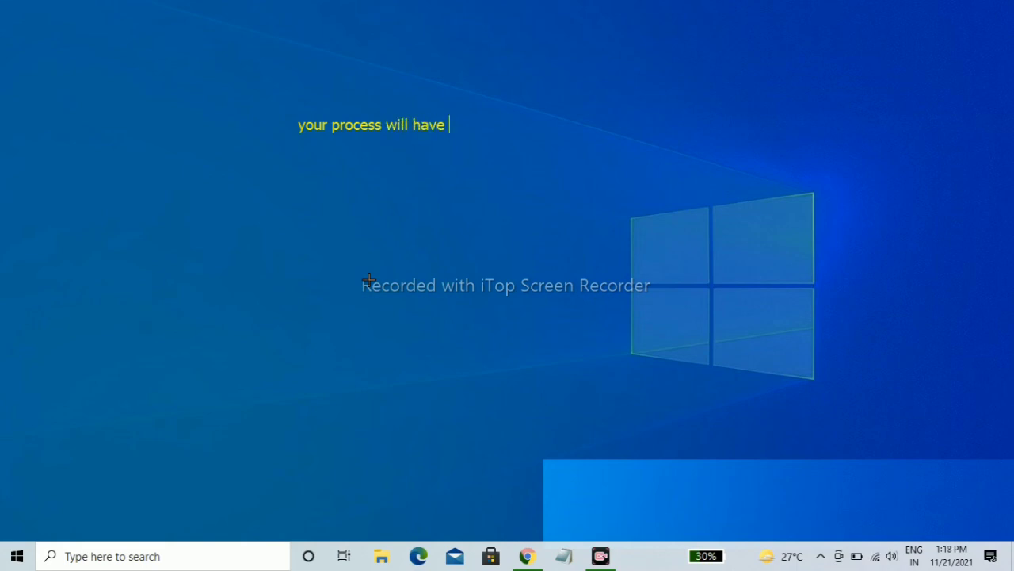